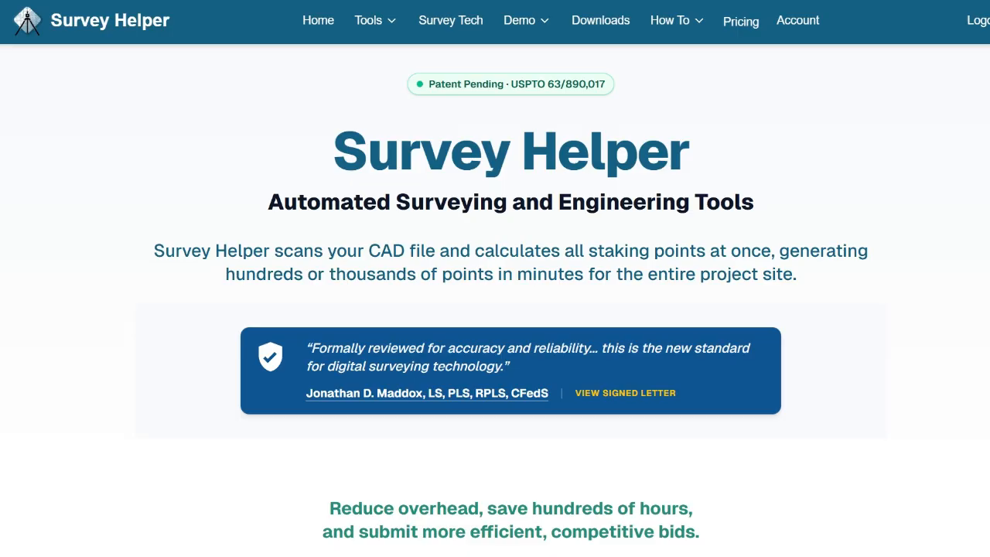
Open the subdivision Joint Trench tool and upload the project's DXF file
click(368, 20)
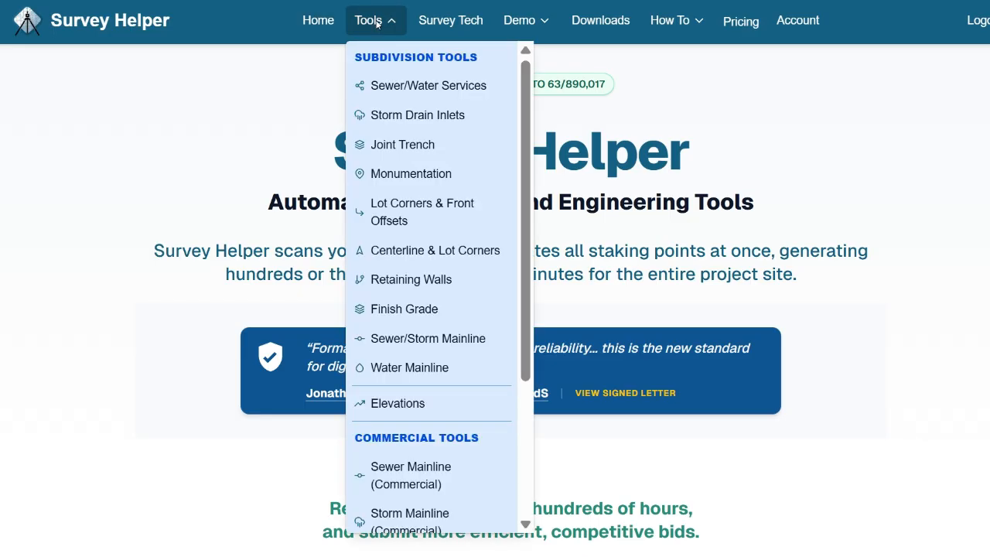
click(418, 145)
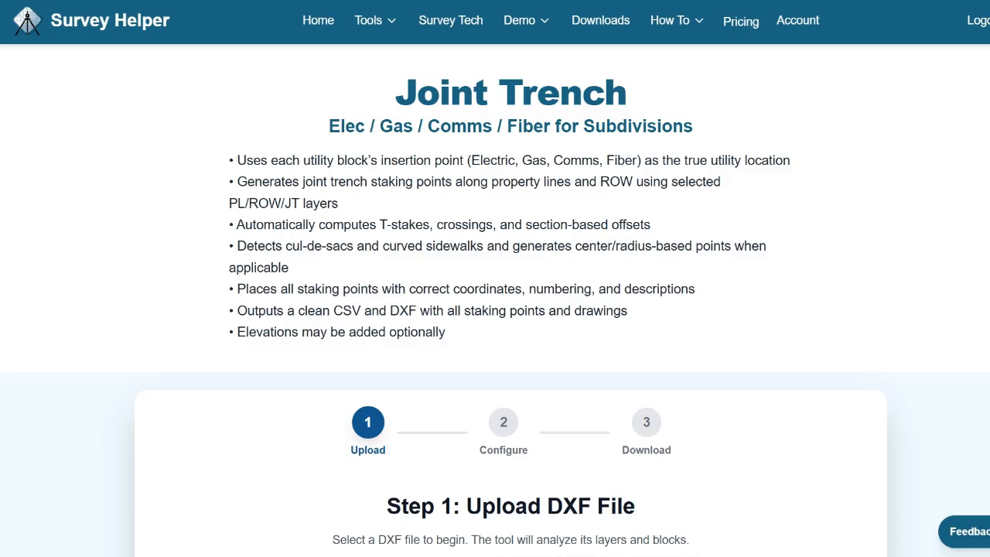
scroll(99, 333, down, 3)
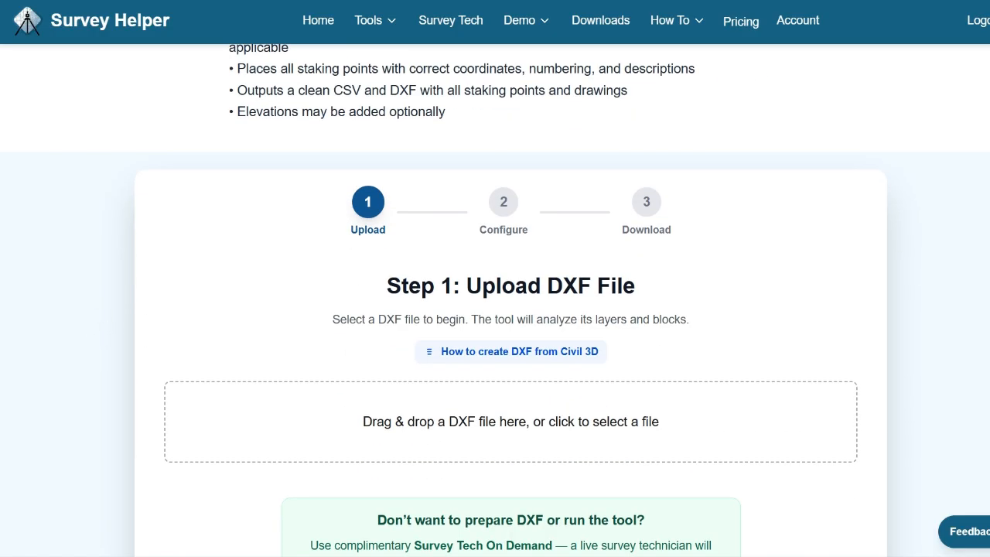
drag(55, 333, 524, 413)
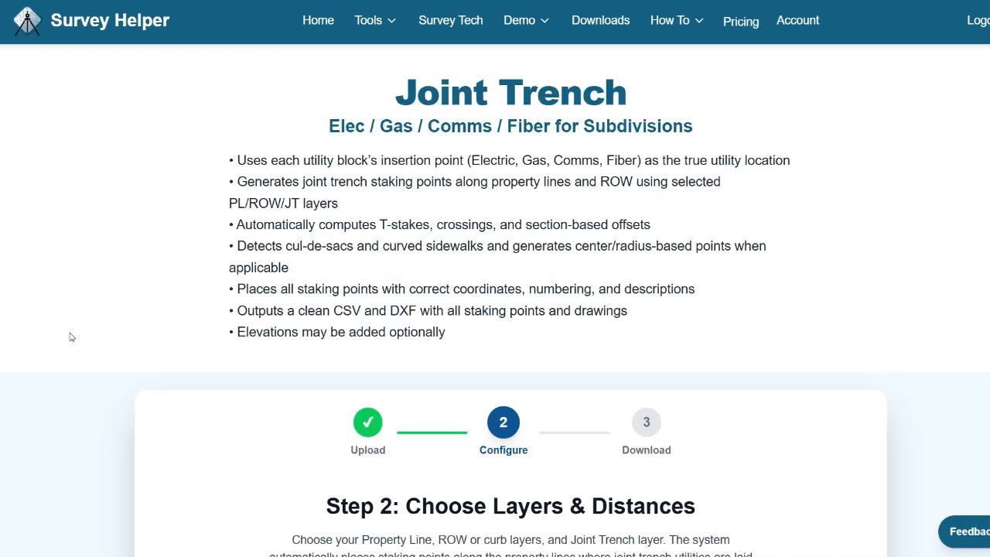
Select C-PROP-LINE-1 and C-PROP-LINE-2 as the property line layers for the property line points
scroll(70, 334, down, 3)
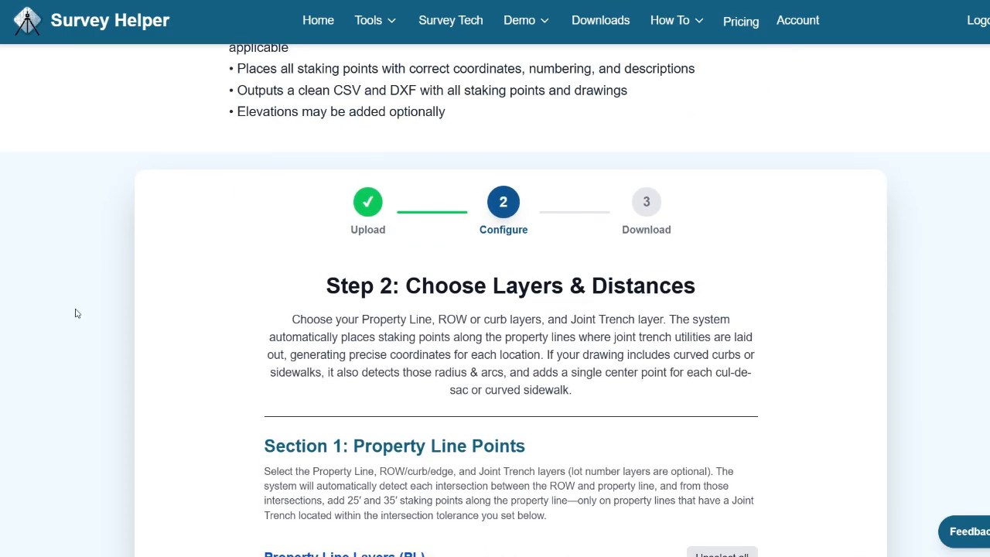
scroll(75, 303, down, 1)
scroll(75, 305, down, 1)
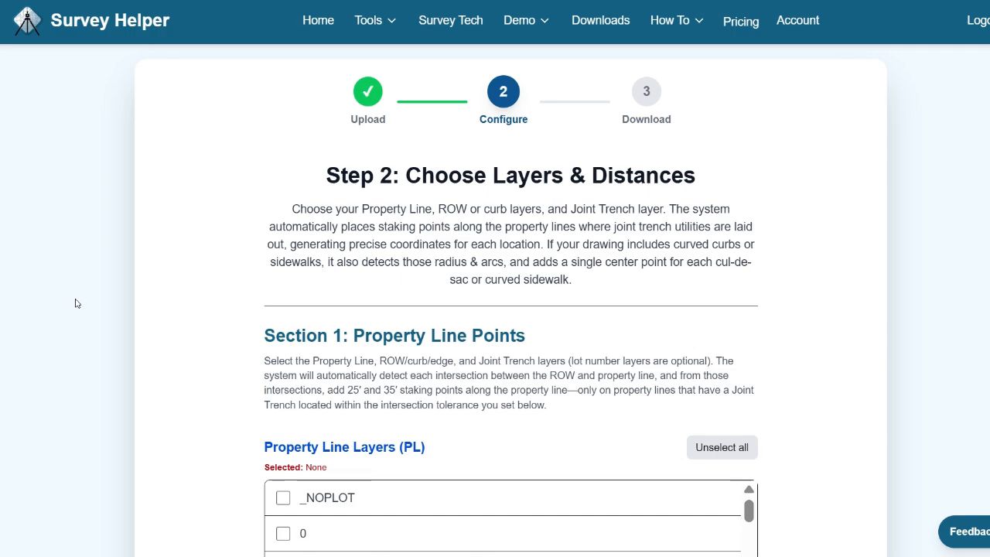
scroll(77, 303, down, 4)
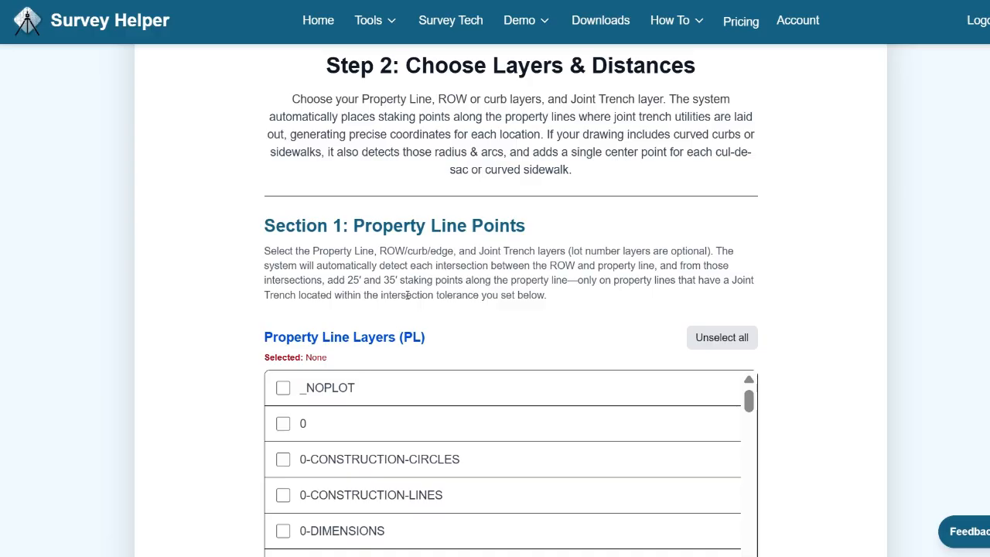
scroll(266, 428, down, 2)
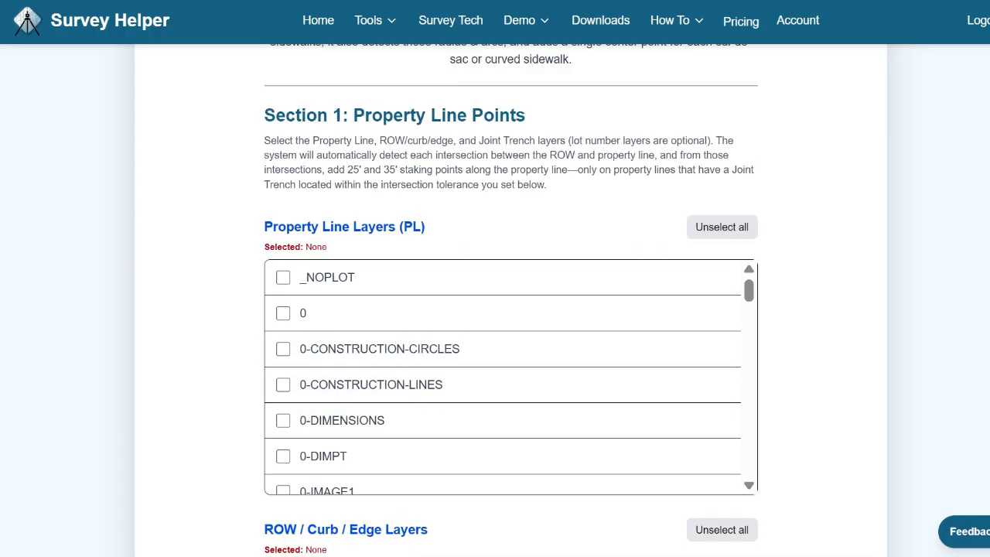
scroll(201, 335, down, 2)
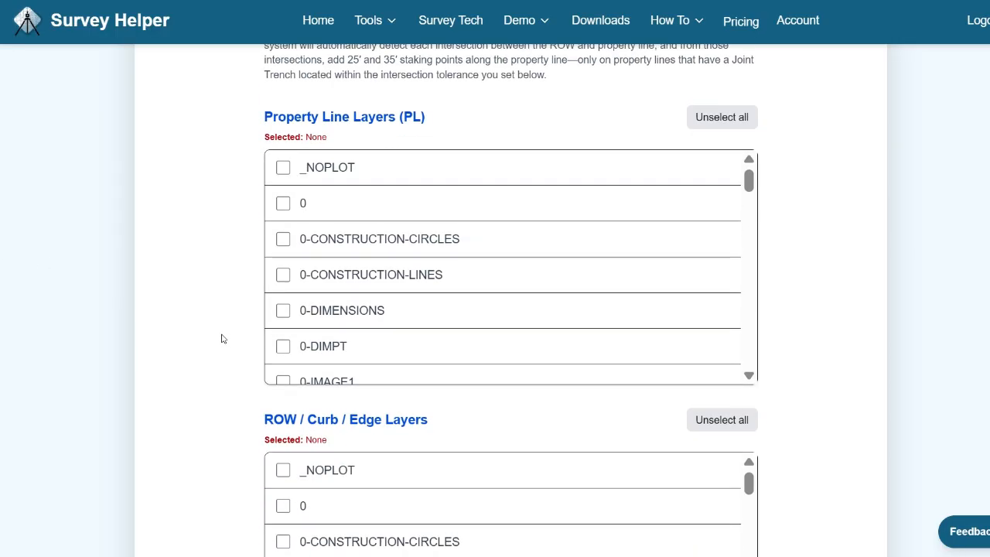
scroll(217, 337, down, 1)
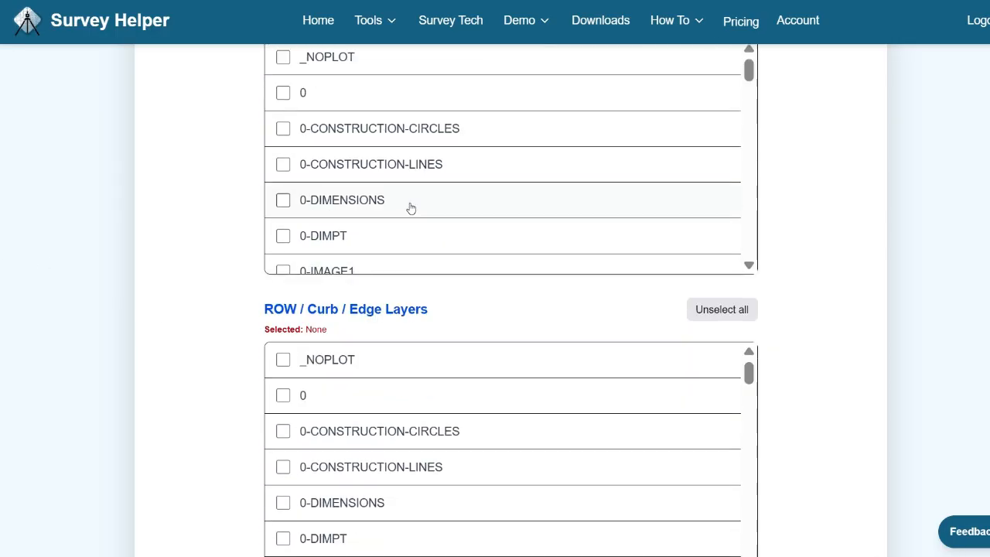
scroll(408, 206, down, 3)
scroll(407, 204, down, 3)
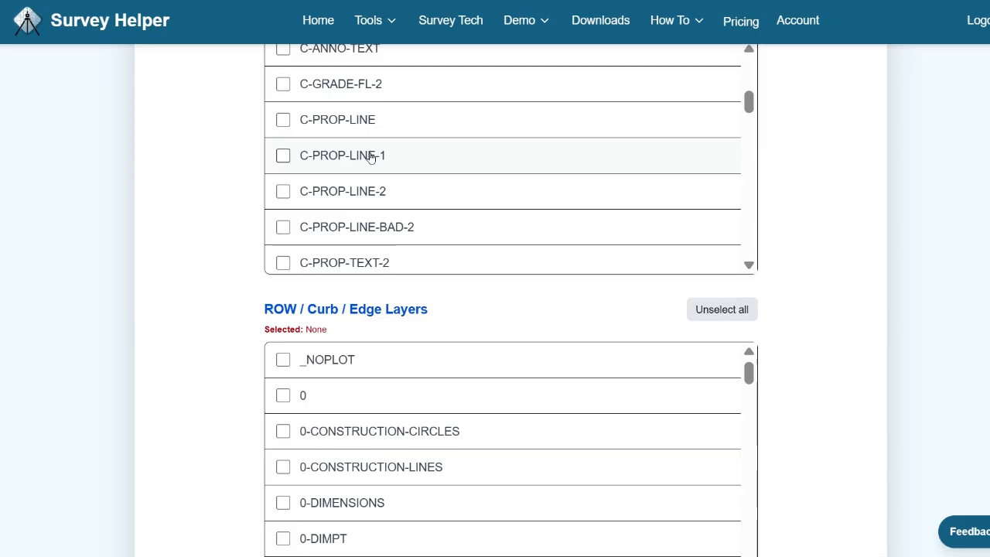
click(435, 156)
click(454, 193)
Choose C-ROW-2 as the ROW / curb / edge layer
scroll(390, 422, down, 3)
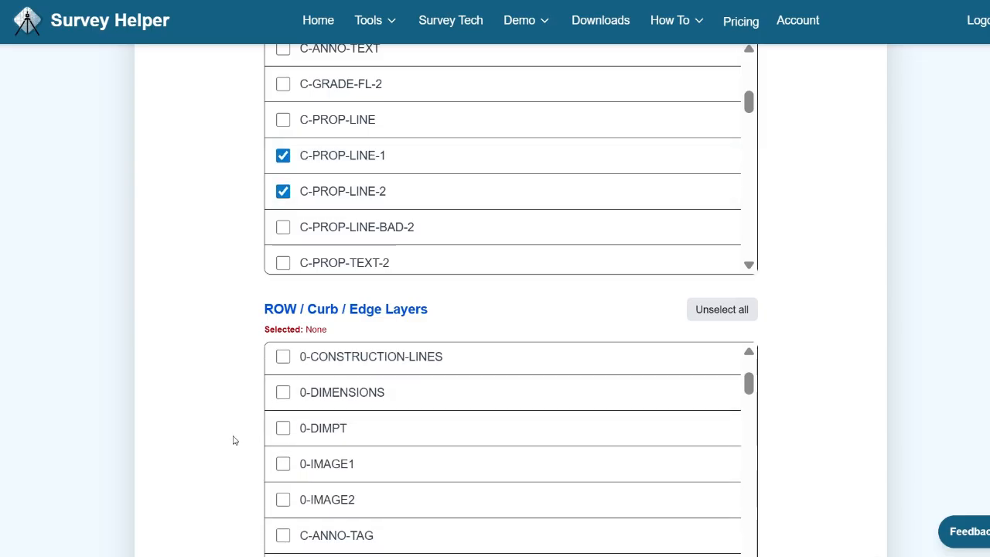
scroll(224, 417, down, 3)
scroll(347, 265, down, 9)
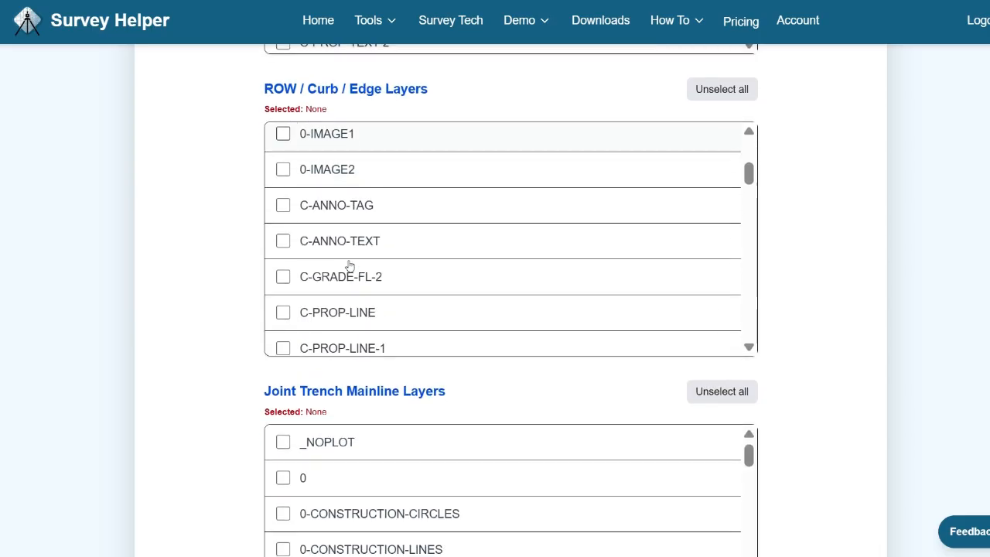
scroll(389, 274, down, 5)
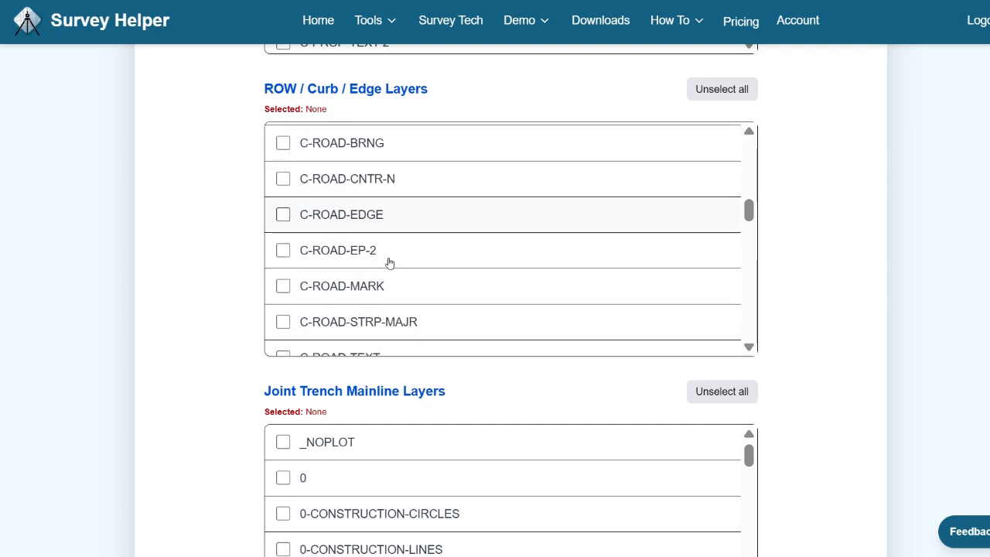
click(349, 225)
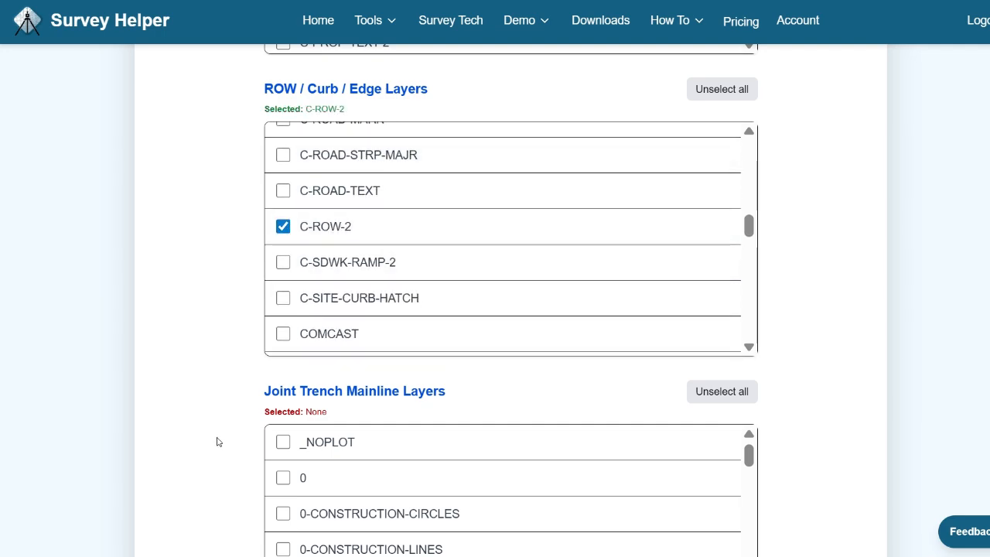
Choose JT as the joint trench mainline layer
scroll(210, 416, down, 3)
scroll(347, 325, down, 6)
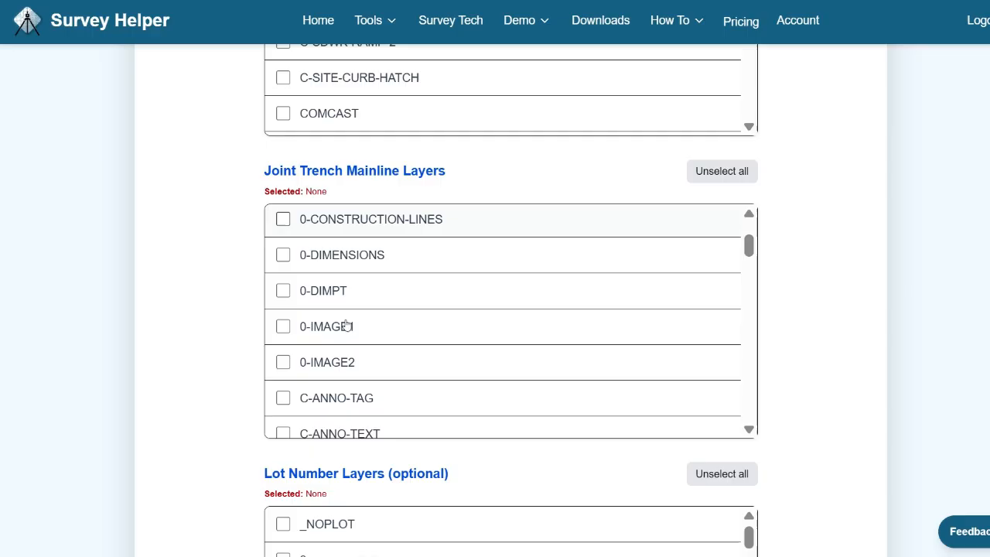
scroll(367, 331, down, 5)
click(284, 264)
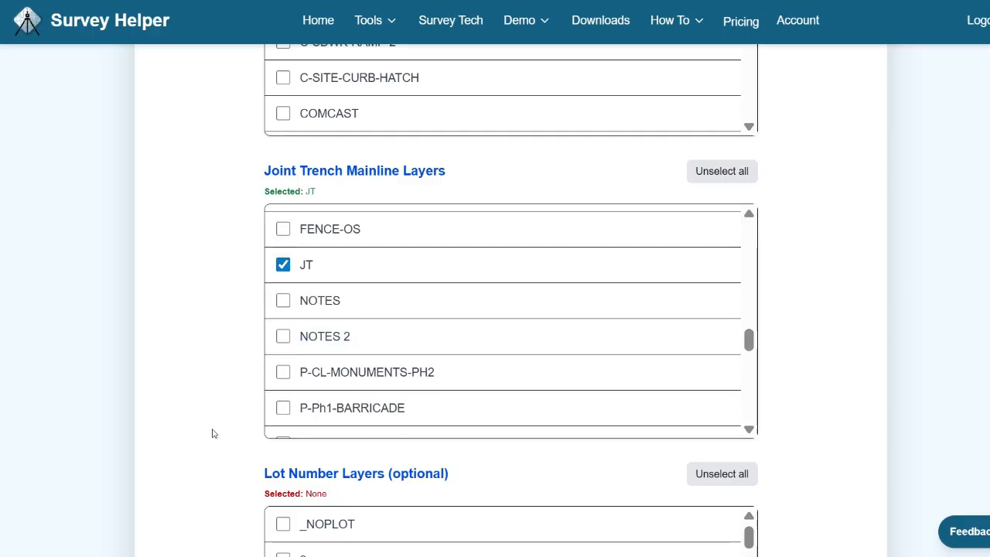
Choose C-PROP-TEXT-2 as the optional lot number layer
scroll(201, 410, down, 5)
scroll(405, 325, down, 6)
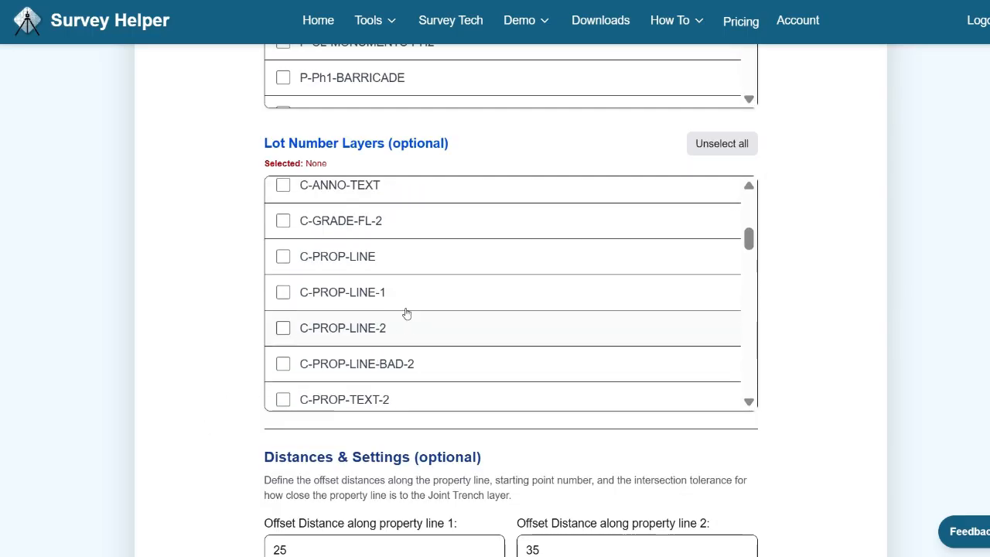
click(283, 290)
Select the COMCAST block layer for the T-shaped utility block staking, keeping the default distances and cul-de-sac settings
scroll(232, 436, down, 2)
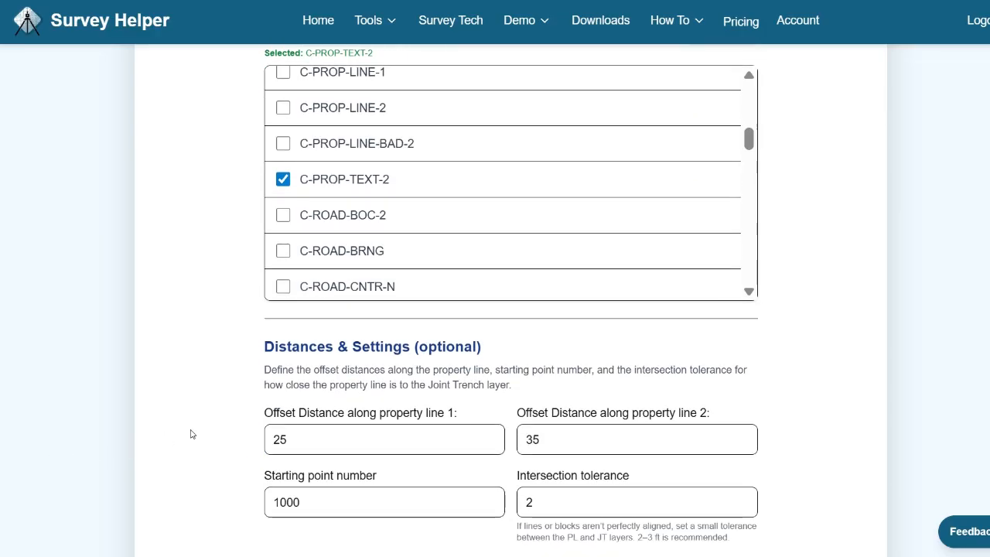
scroll(194, 433, down, 2)
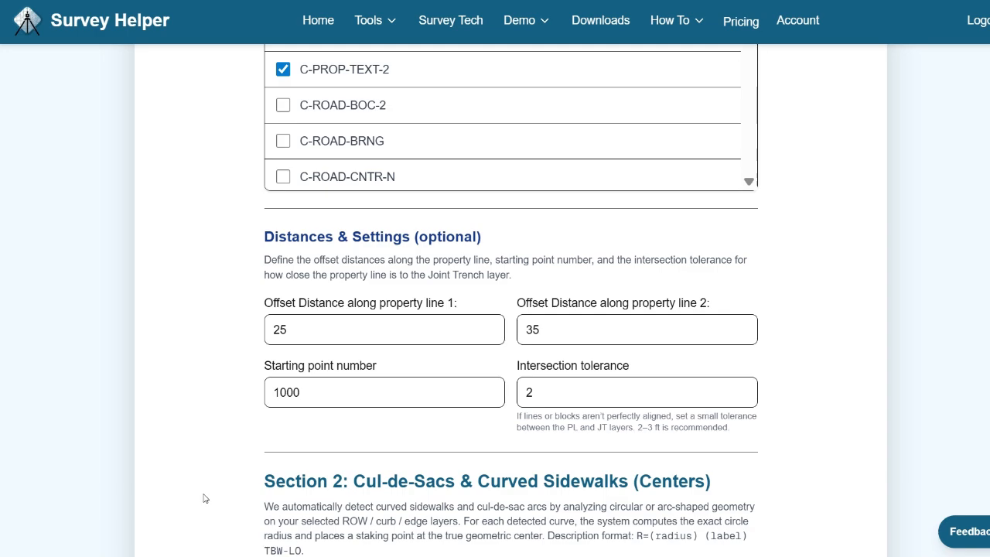
scroll(205, 499, down, 4)
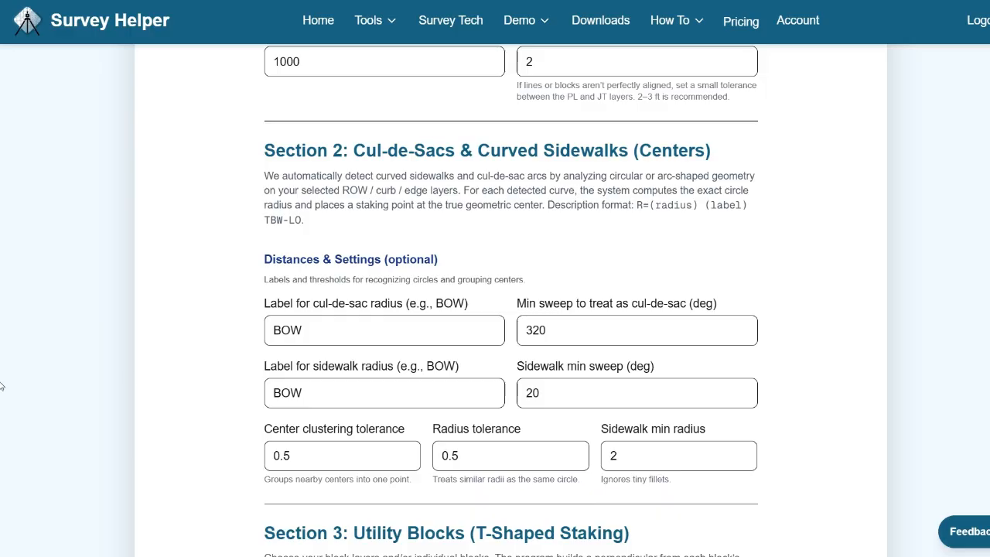
scroll(179, 378, down, 1)
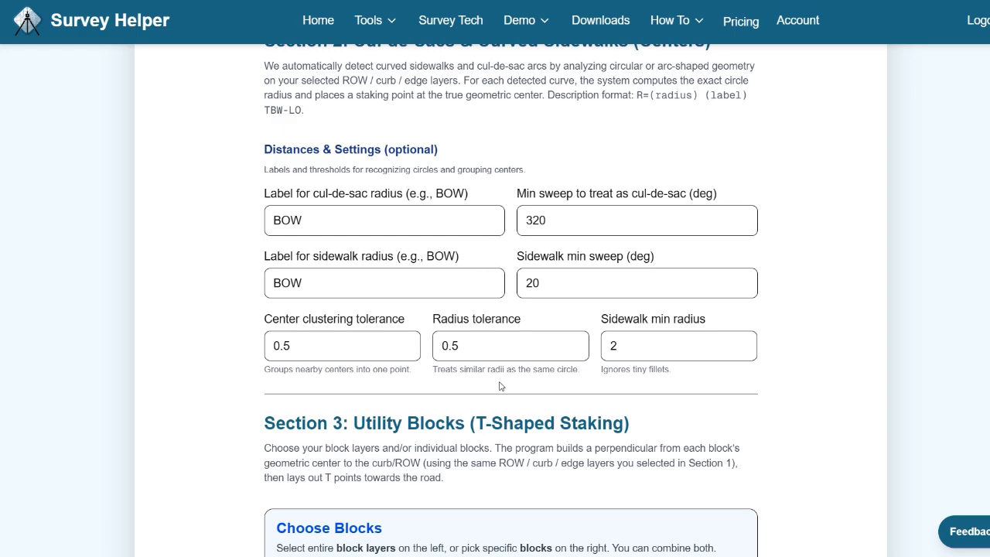
scroll(500, 386, down, 4)
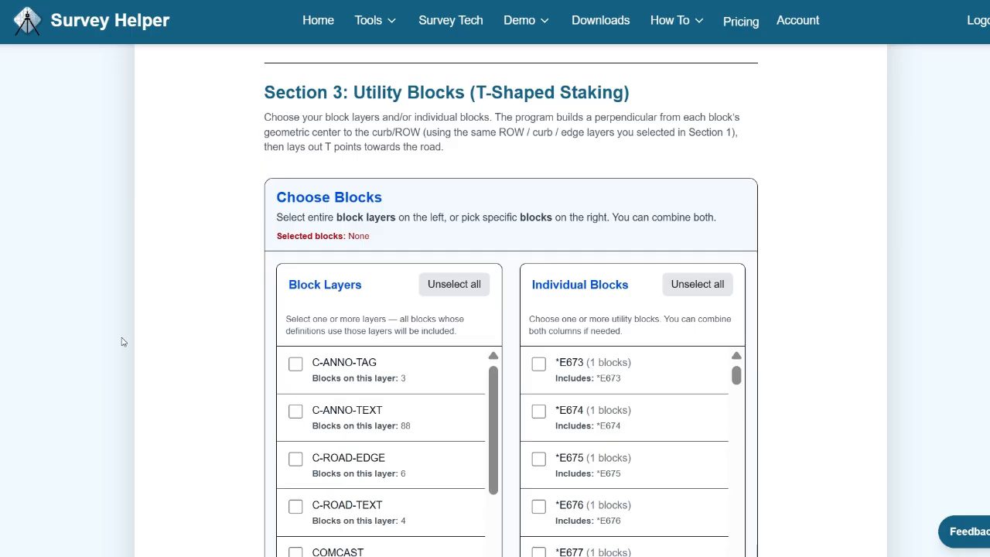
scroll(191, 330, down, 3)
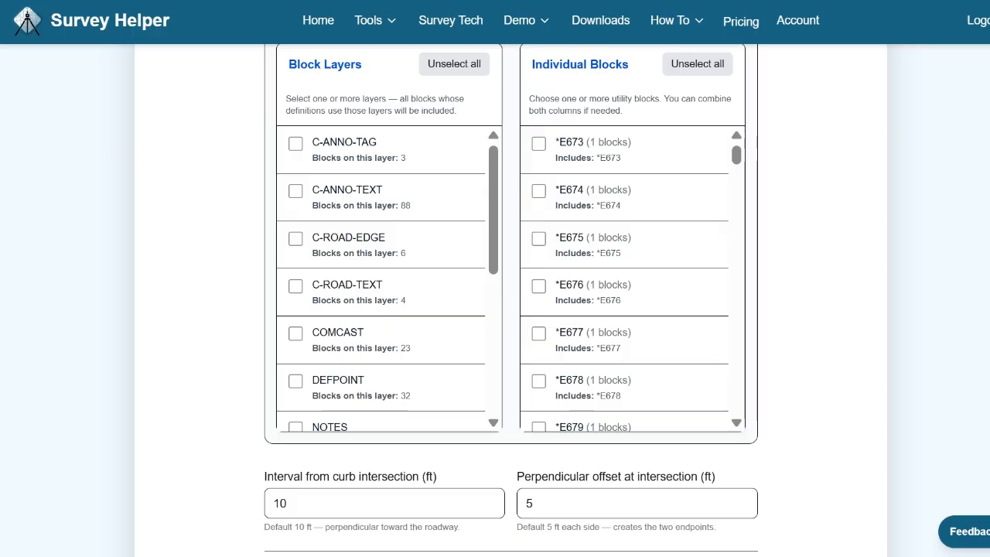
click(348, 337)
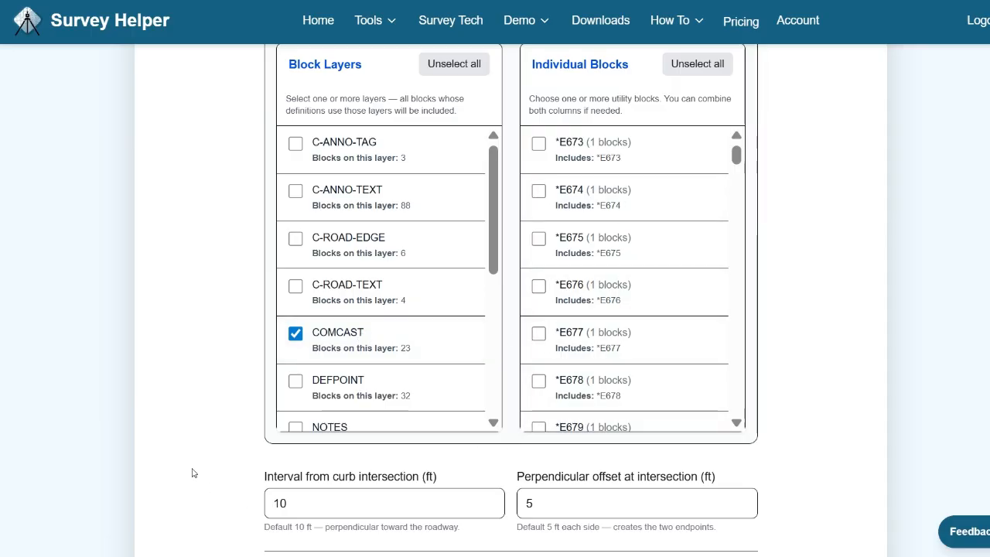
Select the PG&E ELECTRIC block layer for the transformer utility blocks
scroll(190, 462, down, 1)
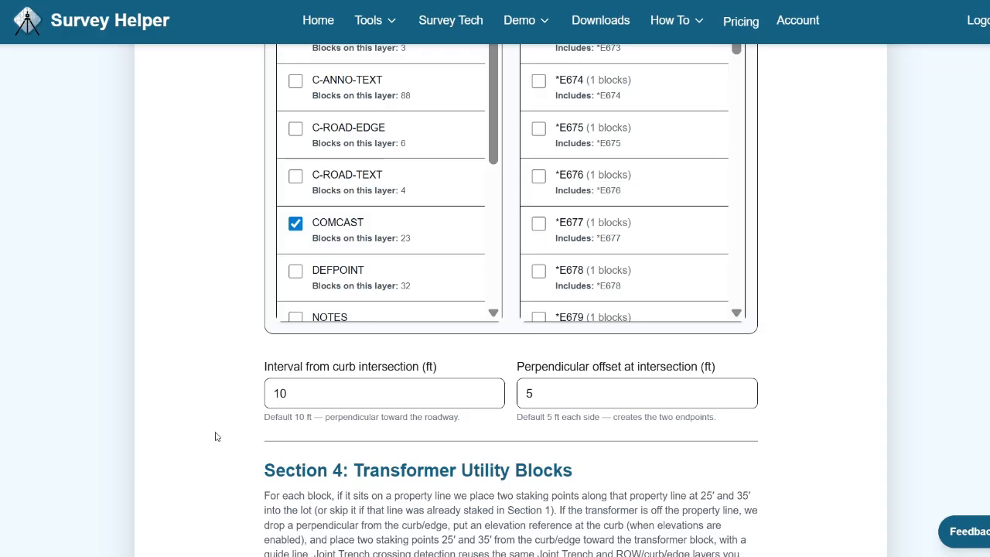
scroll(213, 430, down, 3)
scroll(205, 421, down, 2)
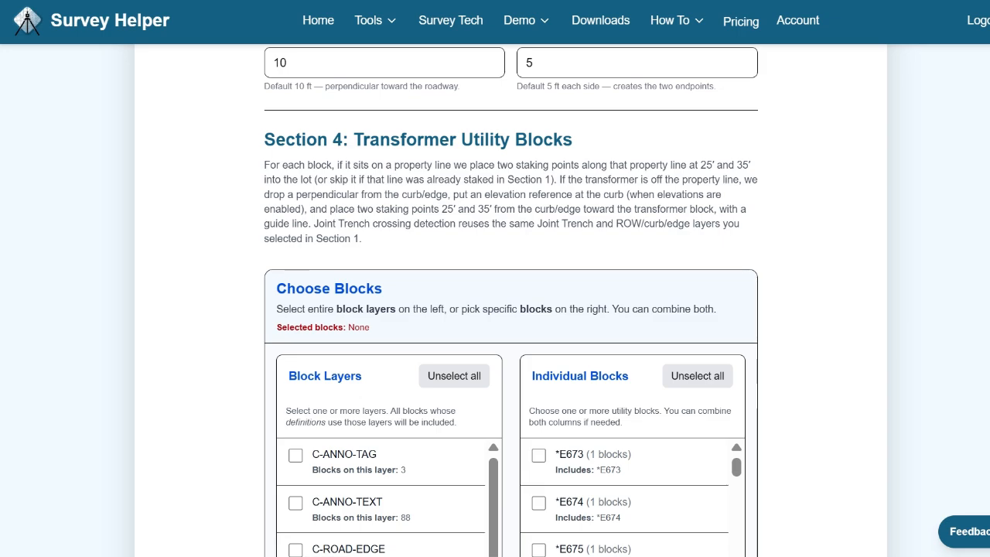
scroll(208, 344, down, 3)
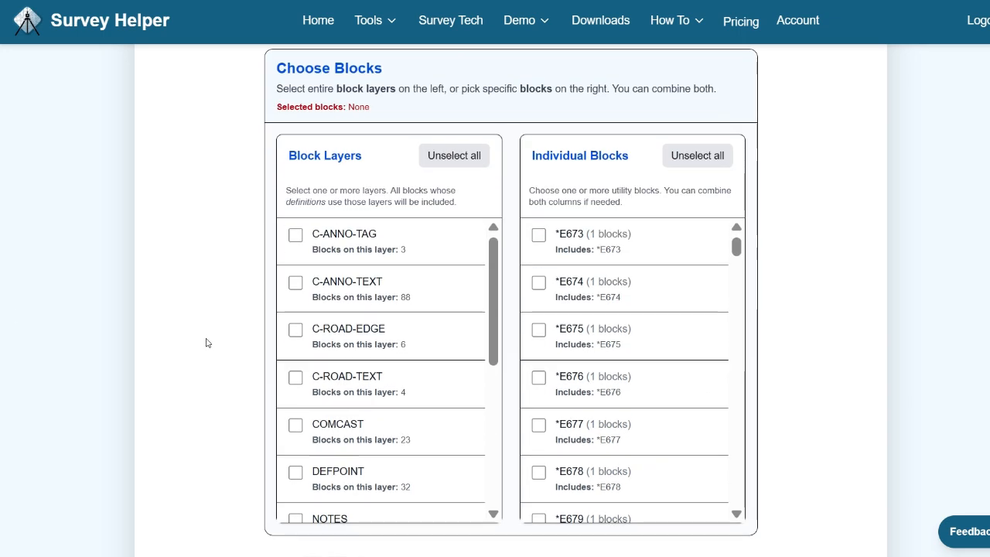
scroll(415, 351, down, 3)
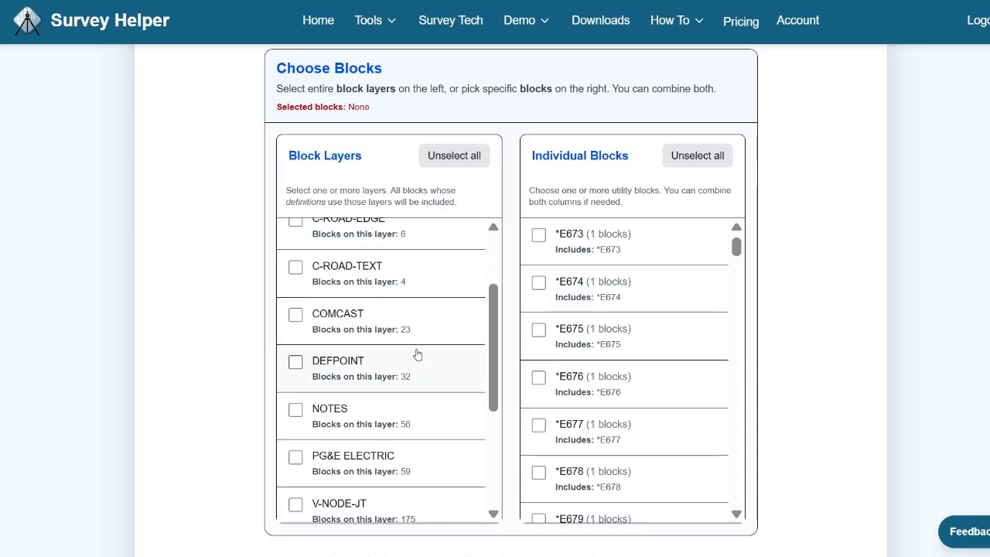
click(340, 352)
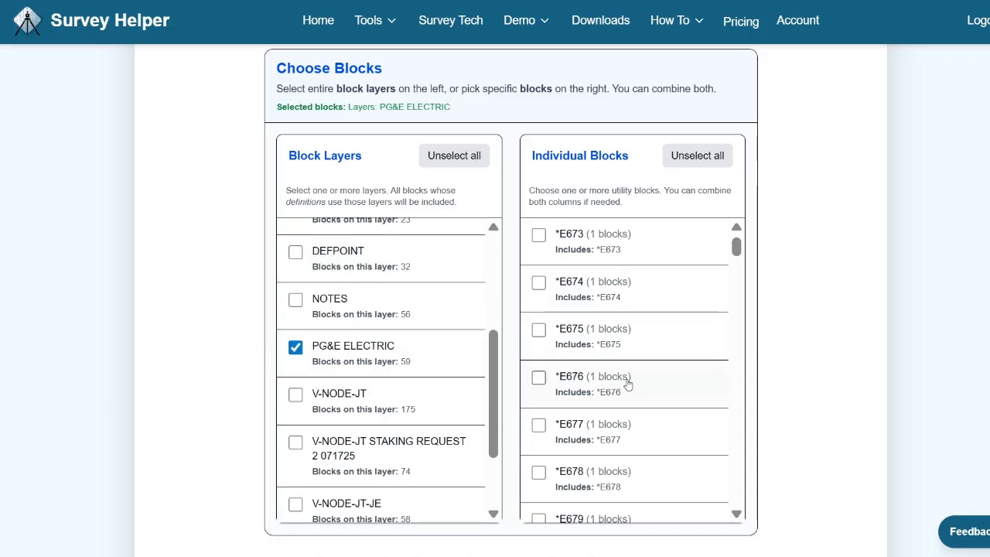
Turn off the option to add elevations for the Civil 3D workflow and generate the joint trench points
scroll(629, 380, down, 8)
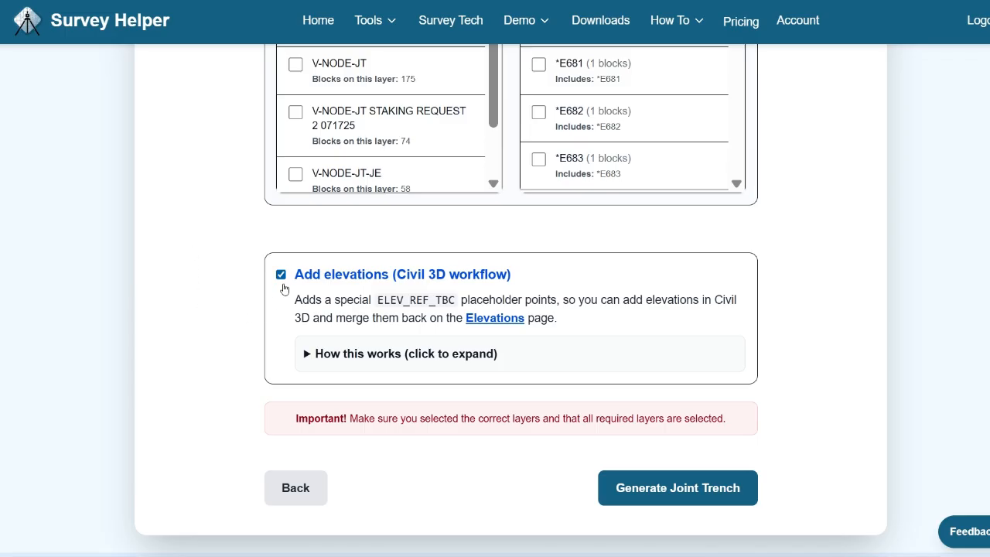
click(281, 276)
click(282, 276)
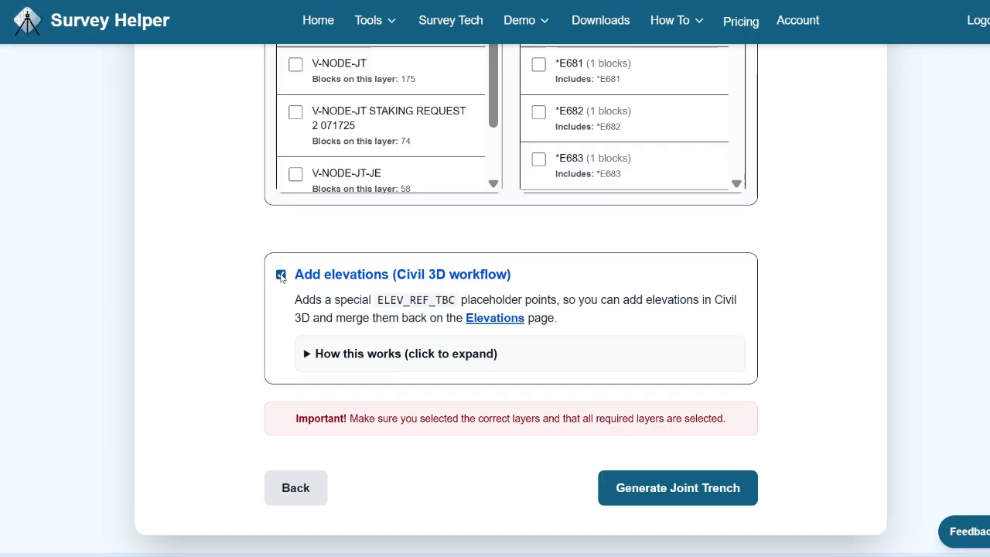
click(282, 276)
click(748, 474)
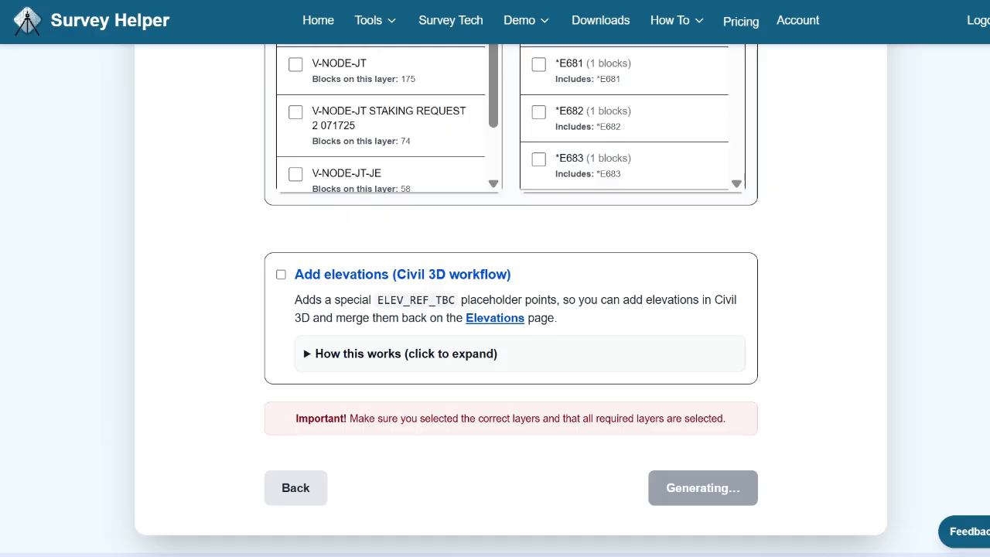
Review the CSV preview of the generated joint trench points, including their coordinates and descriptions
scroll(135, 398, down, 3)
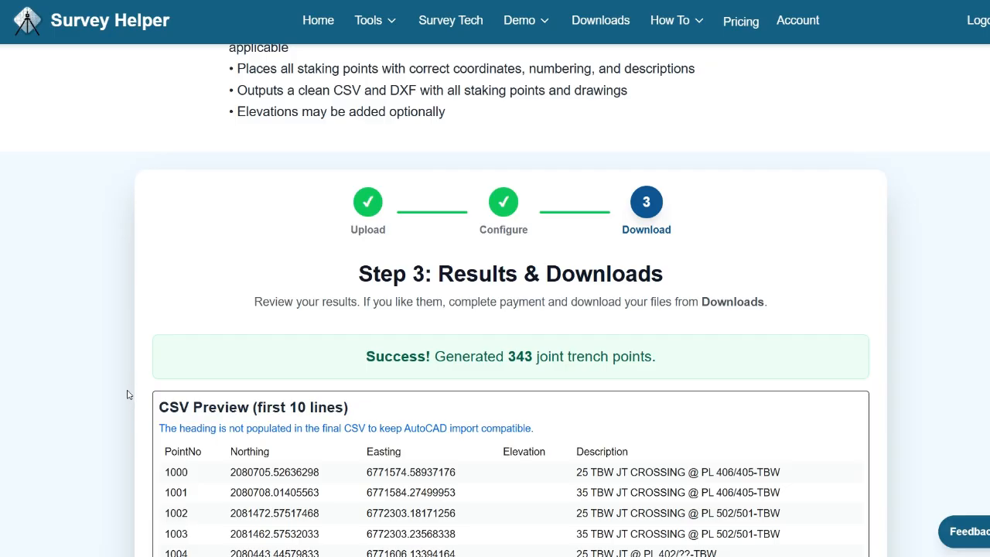
scroll(129, 394, down, 2)
scroll(129, 395, down, 2)
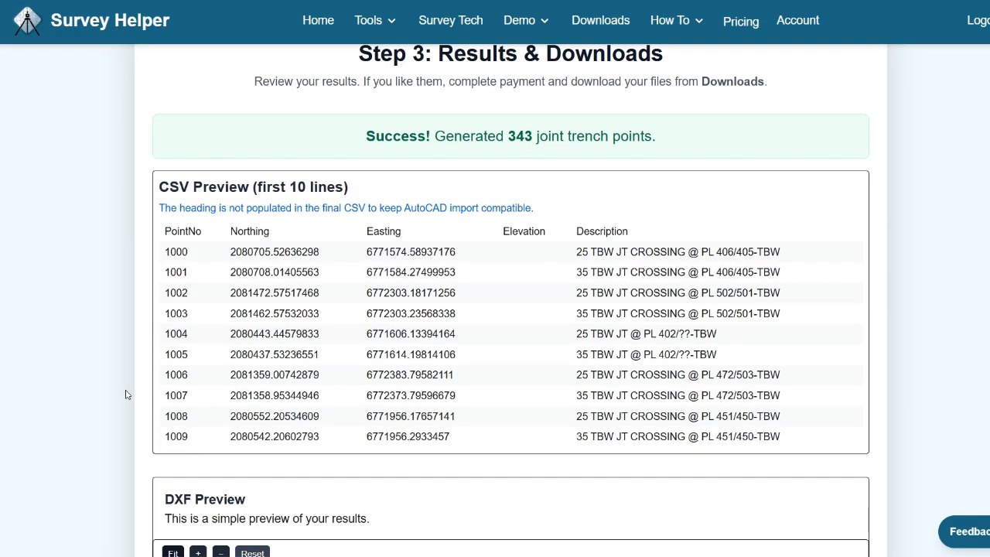
scroll(127, 395, down, 2)
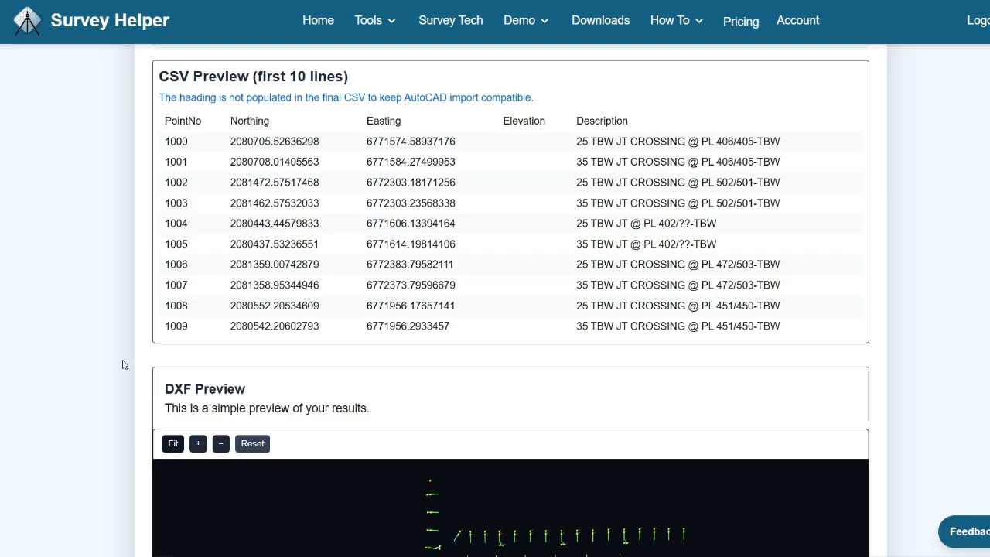
Examine the generated staking points and offset lines in the DXF preview, closing in on the row around points 1120 to 1133
scroll(101, 417, down, 2)
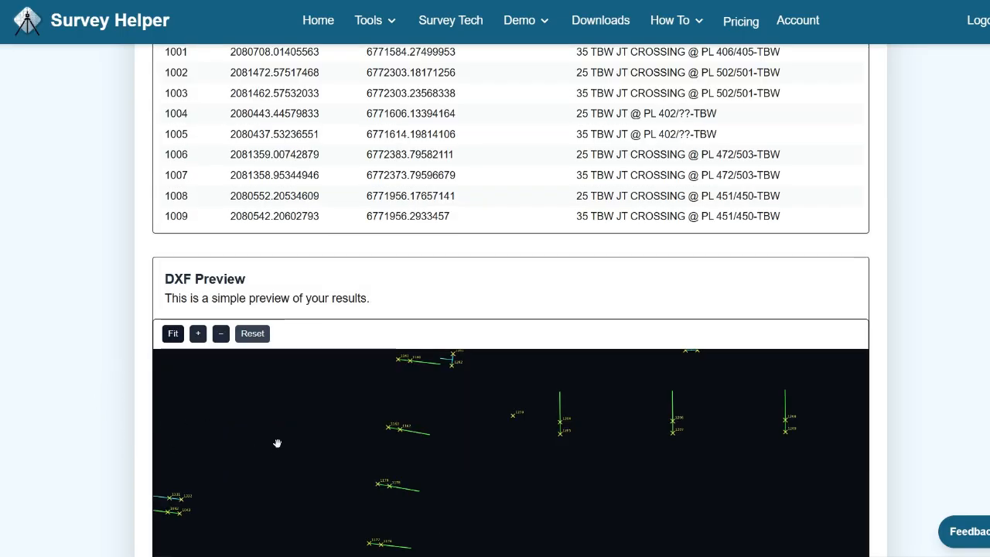
scroll(254, 467, up, 2)
scroll(130, 432, down, 6)
scroll(371, 329, down, 2)
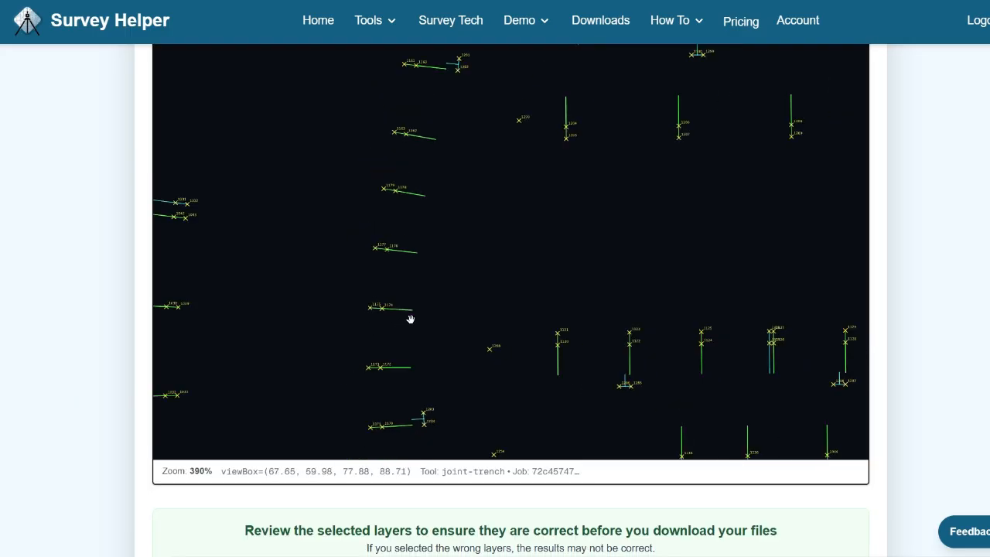
drag(612, 321, 417, 286)
drag(687, 252, 597, 192)
scroll(570, 316, up, 4)
scroll(610, 327, down, 3)
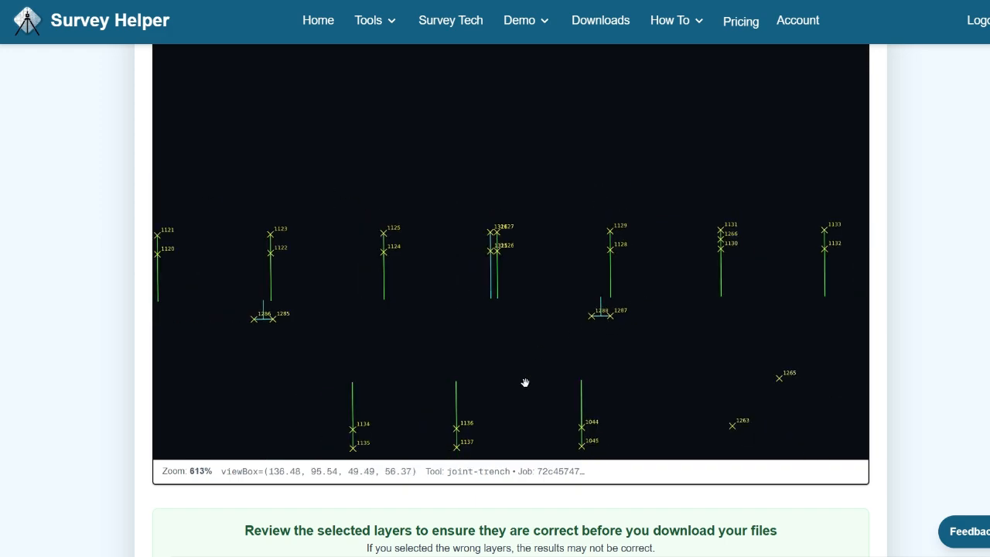
Inspect the T-shaped utility block stakes and the single points near 1254 and 1283 in the DXF preview
drag(525, 382, 559, 234)
mouse_move(486, 327)
mouse_down()
mouse_move(450, 297)
mouse_move(727, 352)
mouse_up()
drag(250, 292, 546, 280)
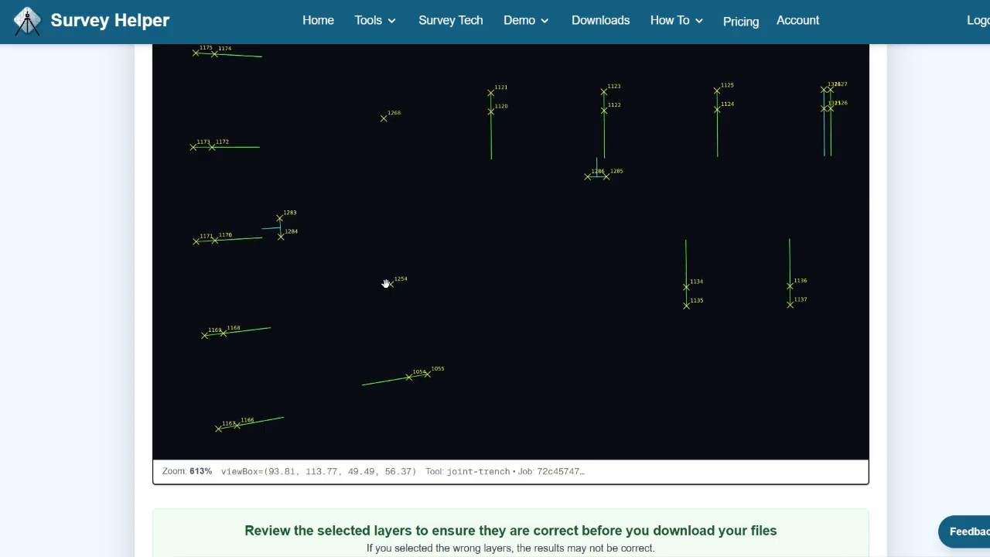
scroll(281, 257, up, 2)
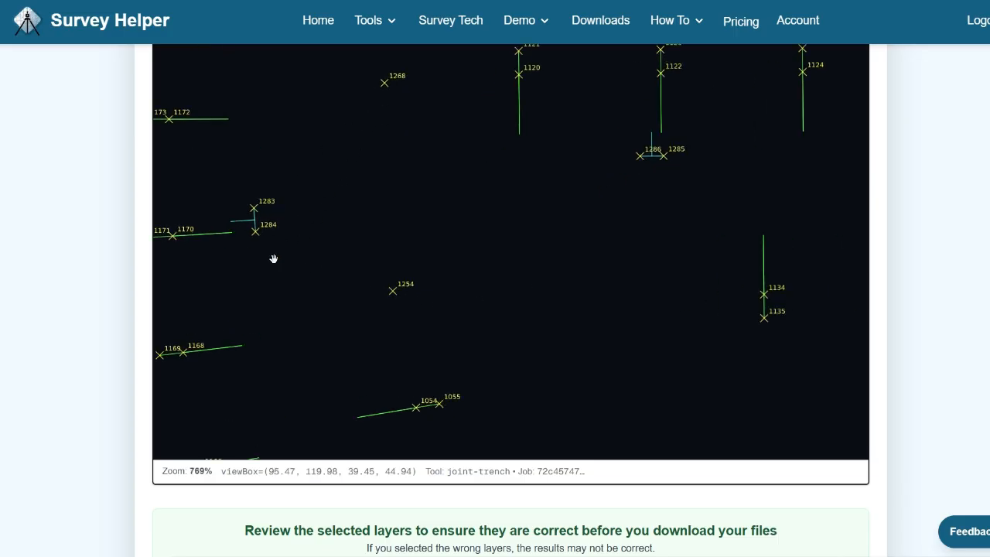
drag(289, 257, 585, 353)
drag(482, 149, 428, 309)
Check the wider DXF preview for the staking along the street's property line crossings and the neighbouring row of lots
scroll(376, 259, down, 2)
scroll(402, 250, down, 2)
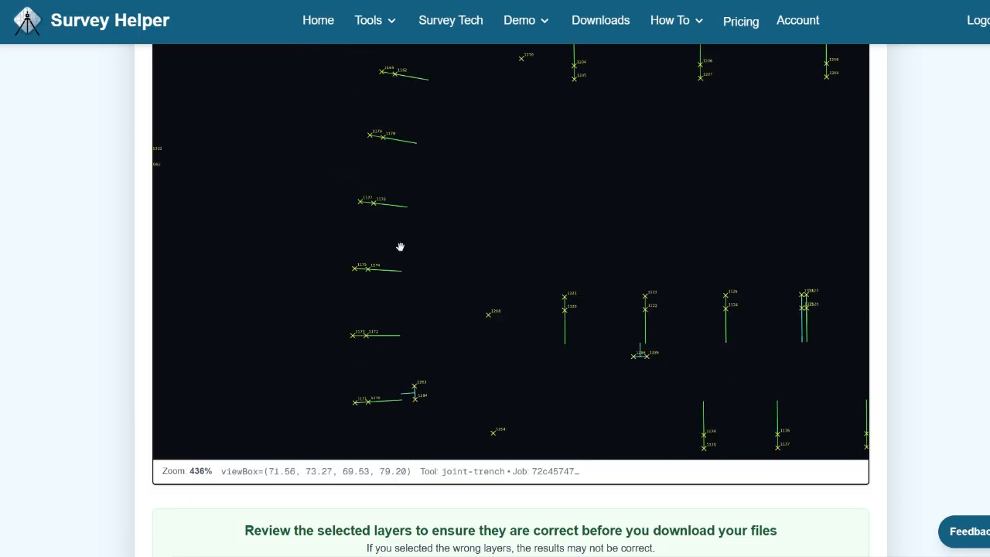
drag(504, 268, 265, 343)
drag(446, 208, 310, 289)
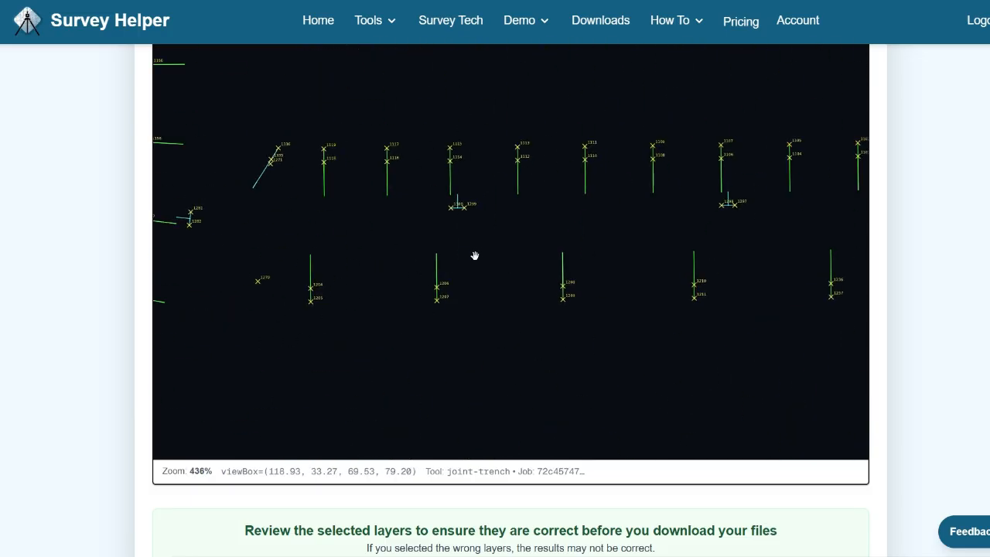
drag(583, 247, 431, 255)
drag(630, 228, 442, 199)
Proceed from the results to the downloads for the generated joint trench DXF and CSV files
scroll(938, 409, down, 7)
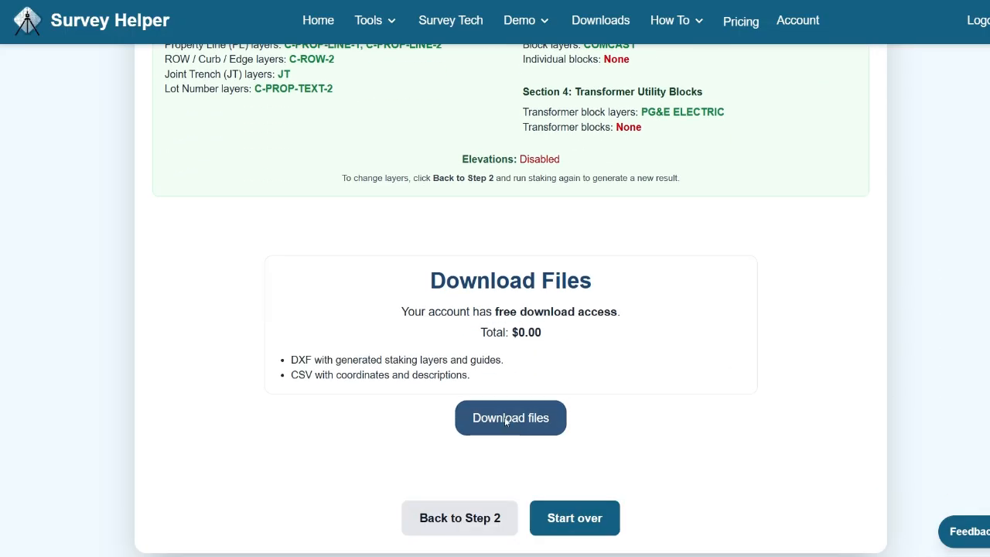
click(504, 418)
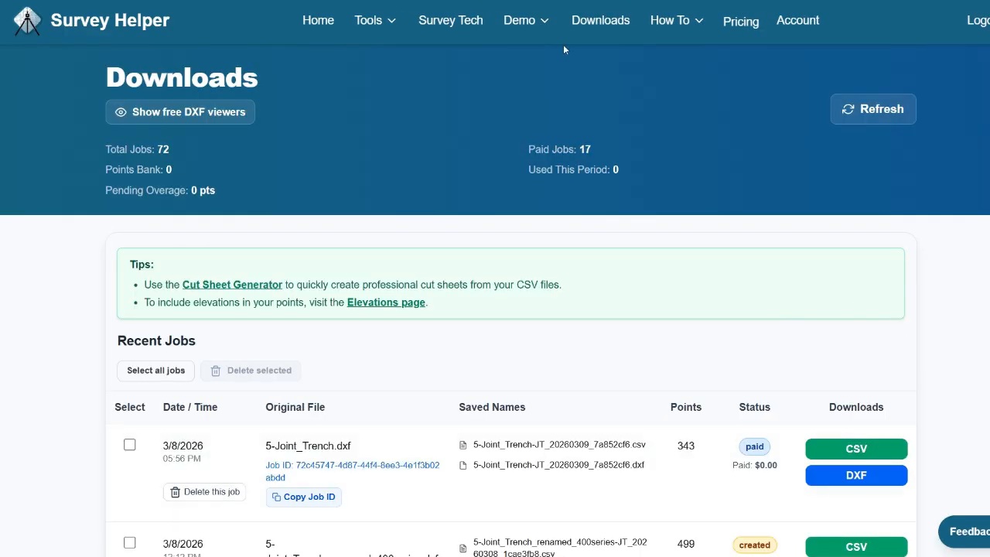
View the Joint Trench tool's page among the subdivision tools and return to the site's home page
click(389, 23)
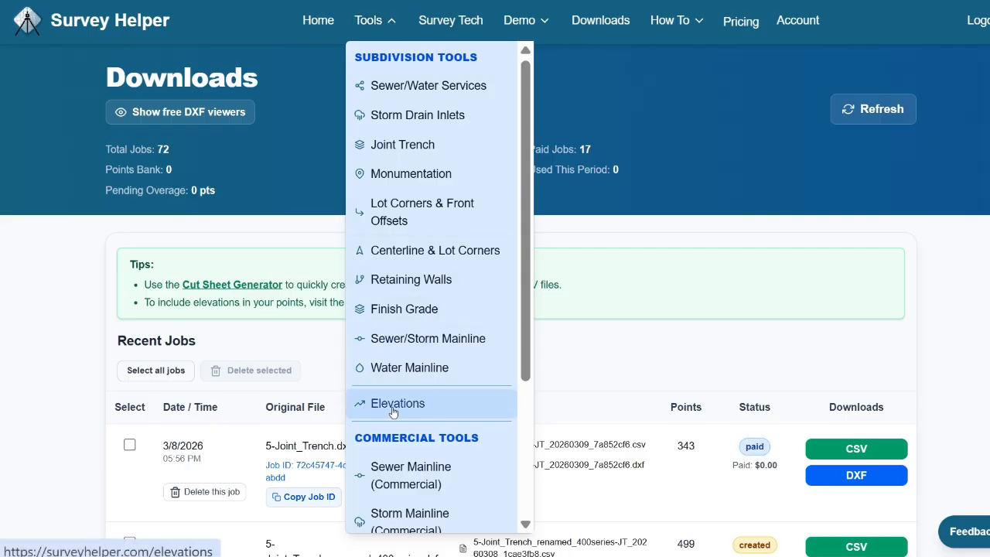
click(400, 144)
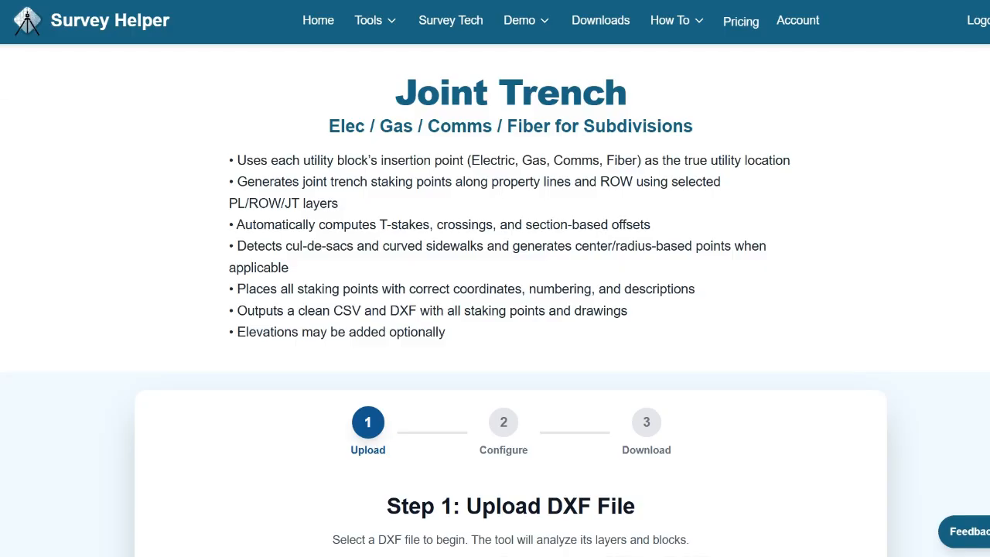
click(316, 22)
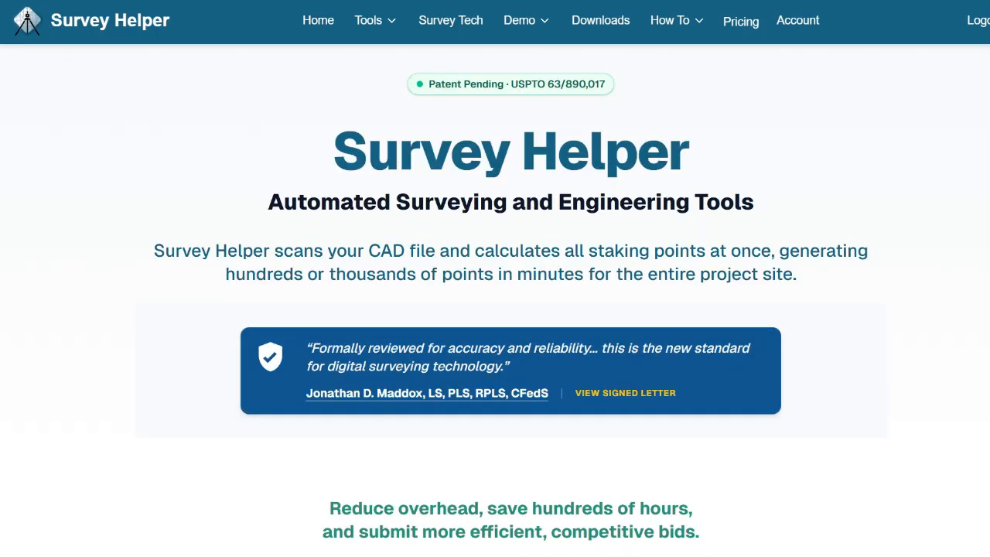